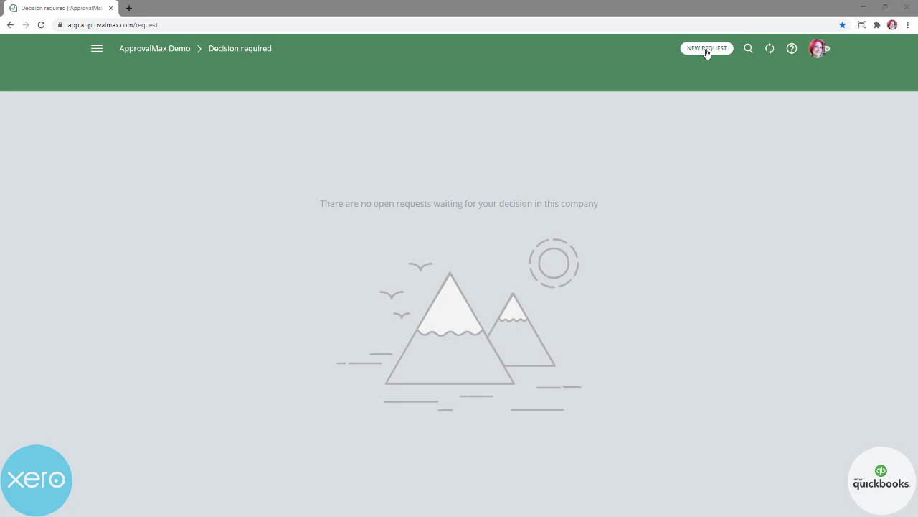
# Create a new Purchase Order request for the ApprovalMax Demo company
pyautogui.click(706, 48)
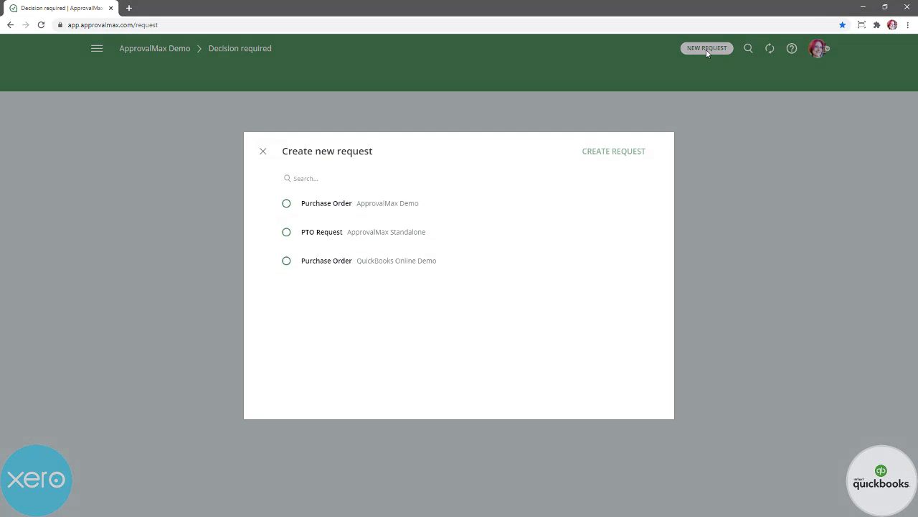
pyautogui.click(399, 208)
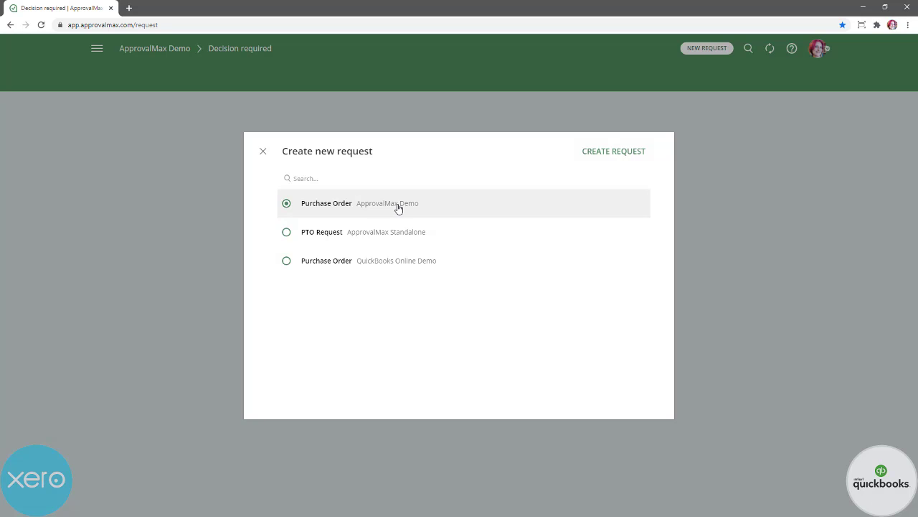
pyautogui.click(619, 152)
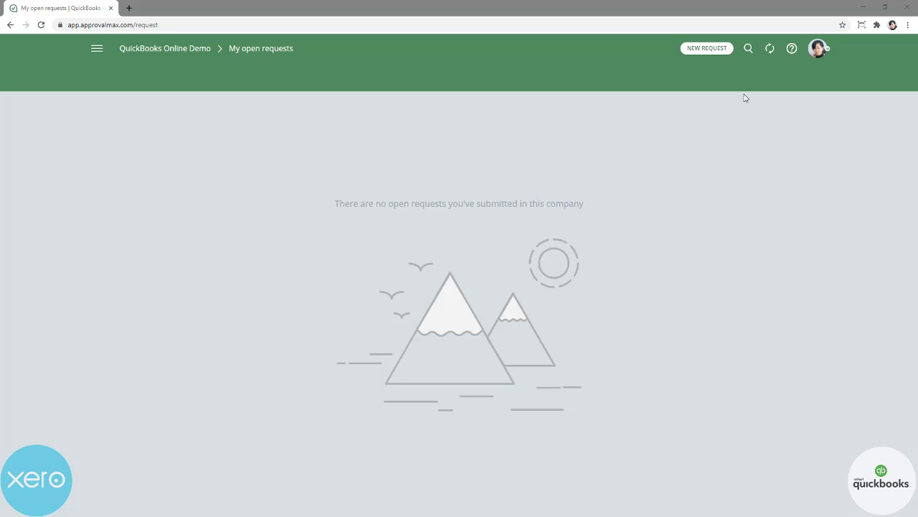
pyautogui.click(708, 51)
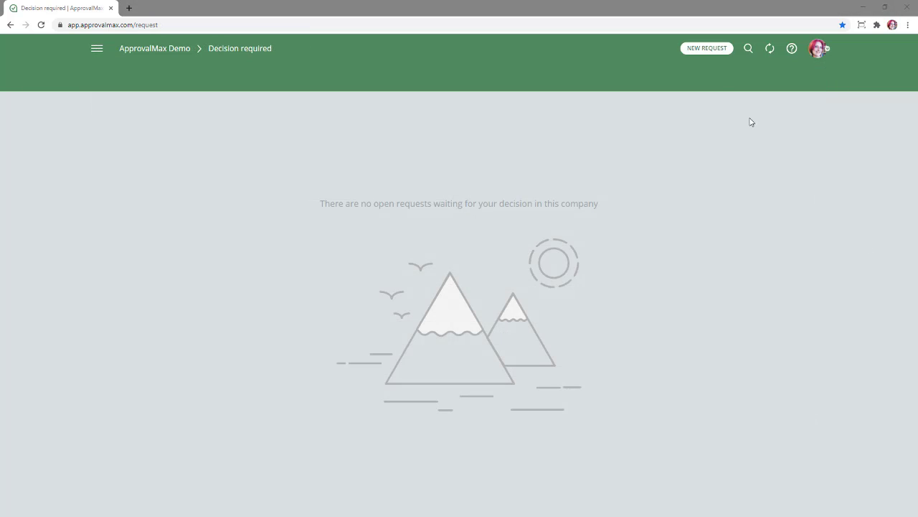
# Start a purchase order in ApprovalMax Demo and choose Bayside Wholesale as the supplier contact
pyautogui.click(703, 51)
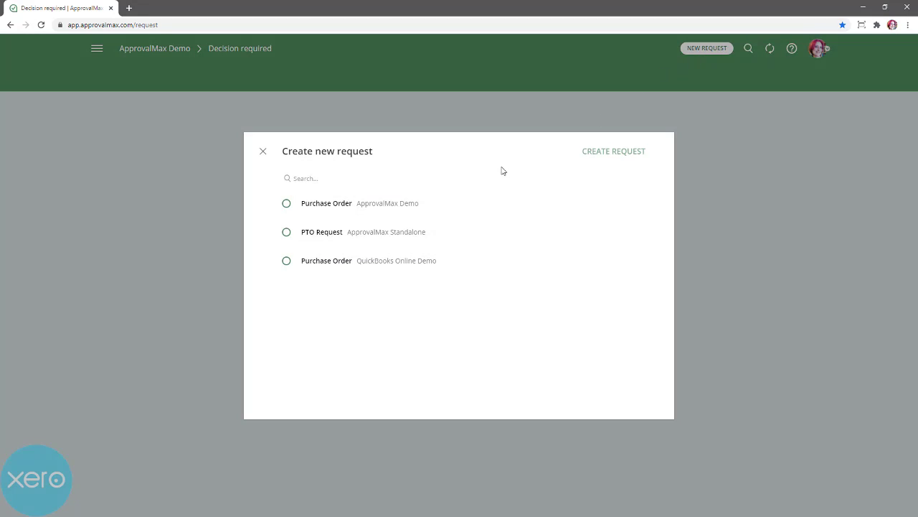
pyautogui.click(411, 203)
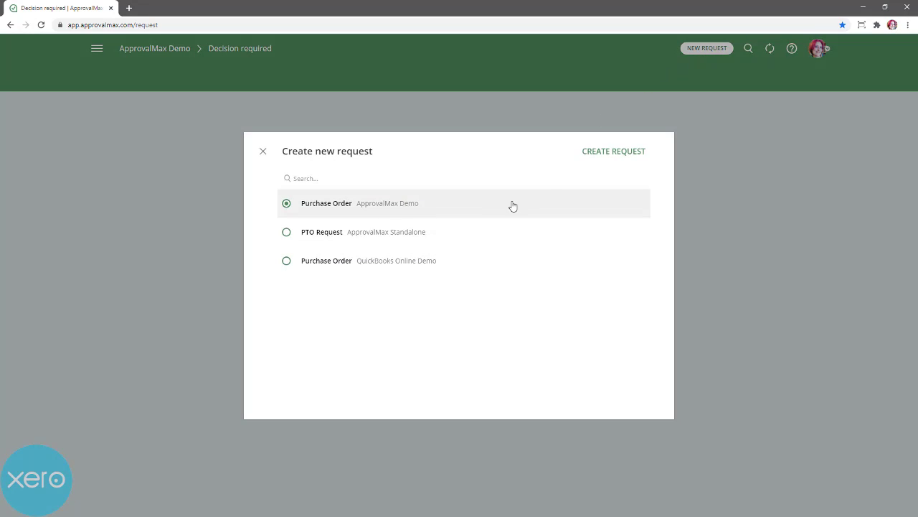
pyautogui.click(601, 153)
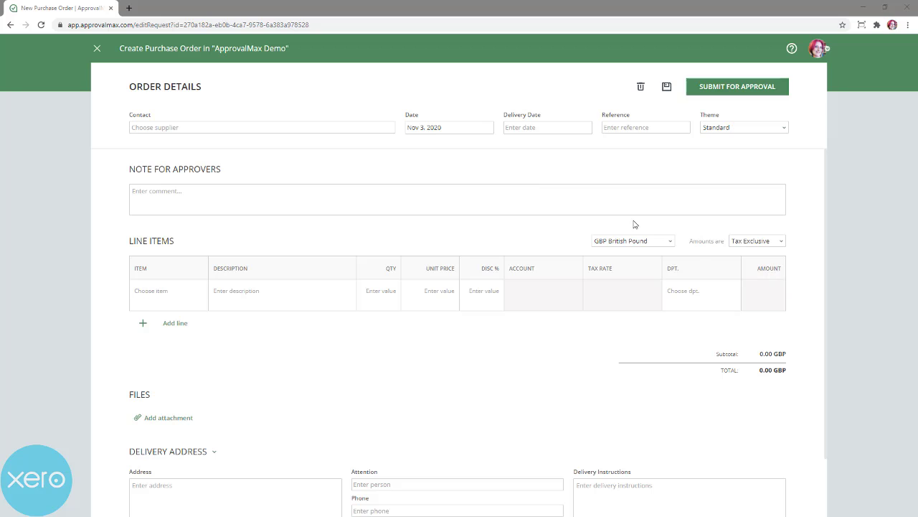
pyautogui.click(385, 130)
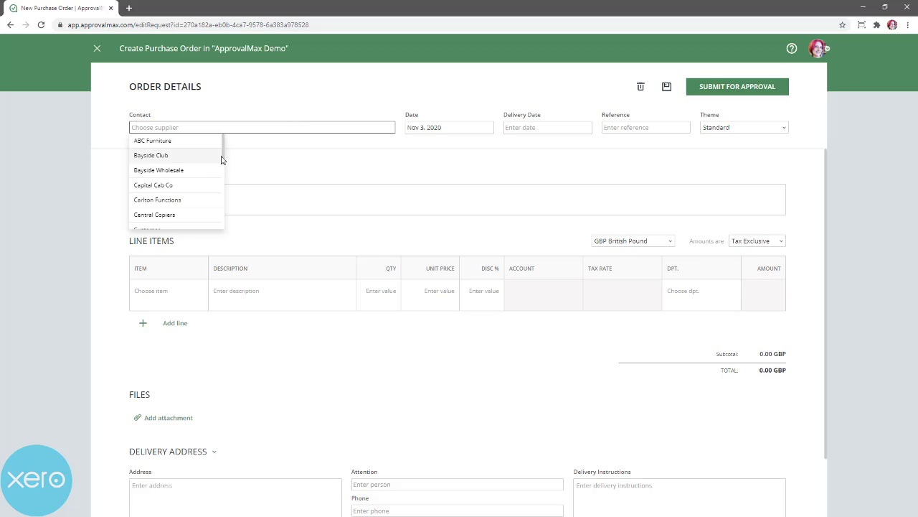
pyautogui.moveTo(221, 159)
pyautogui.mouseDown()
pyautogui.moveTo(227, 234)
pyautogui.moveTo(225, 148)
pyautogui.mouseUp()
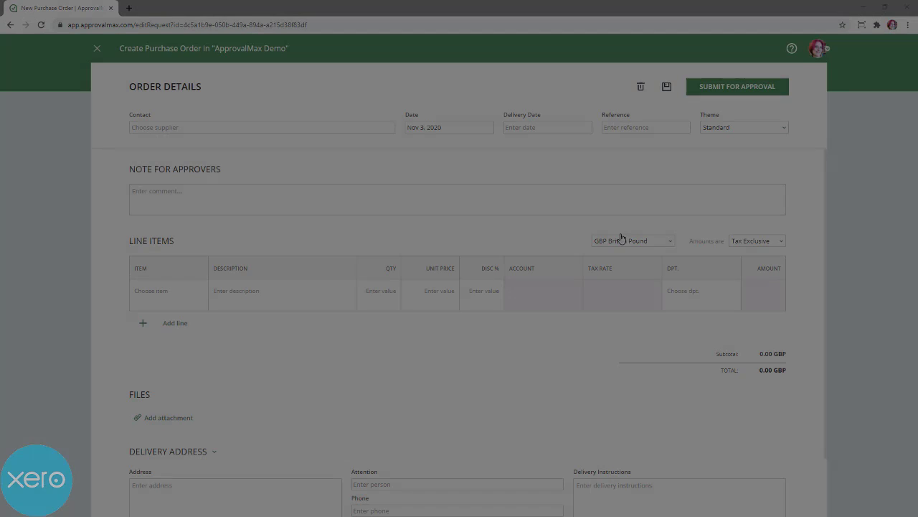
pyautogui.click(335, 130)
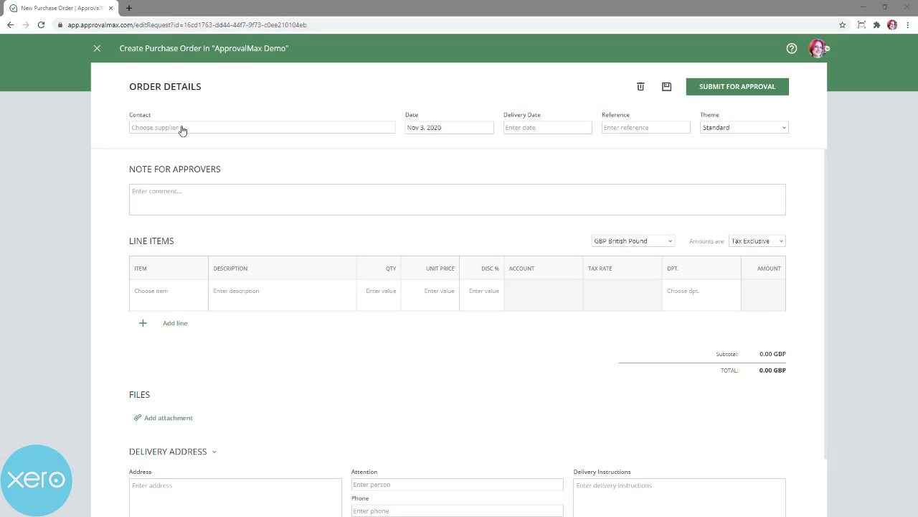
pyautogui.click(181, 128)
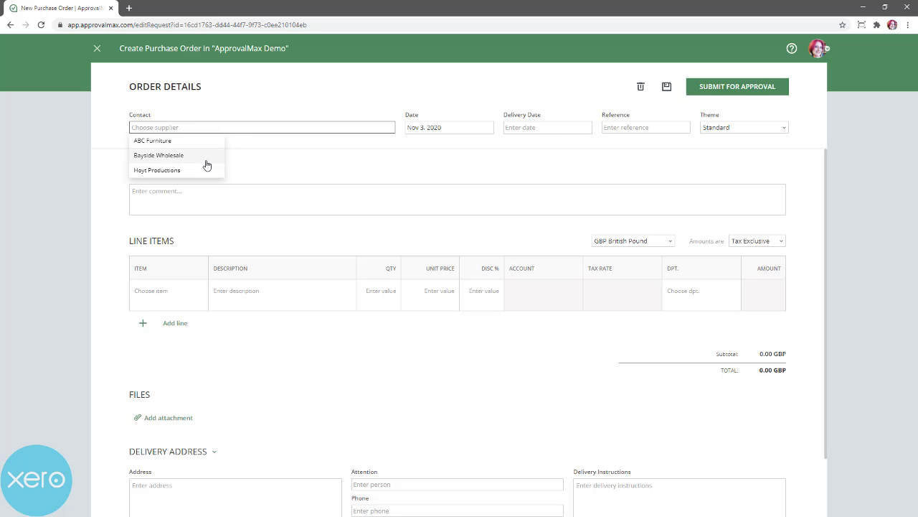
pyautogui.click(206, 157)
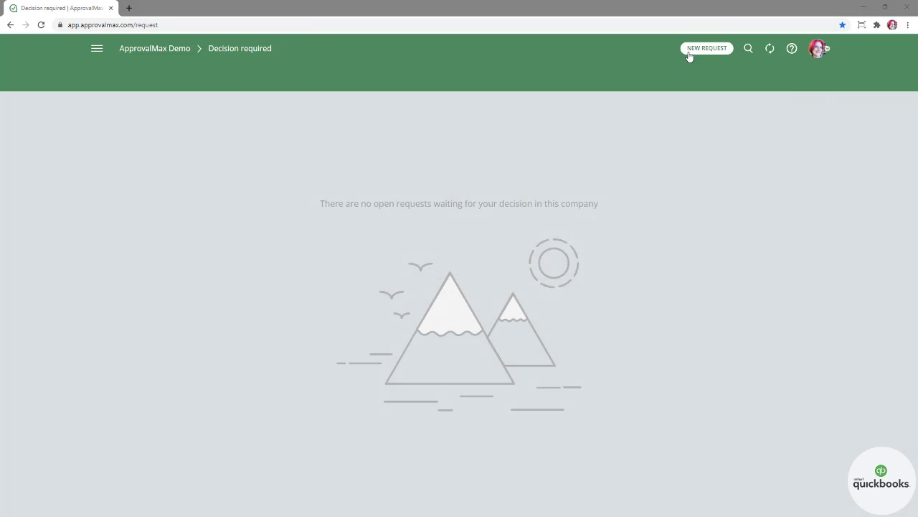
# Start a purchase order in QuickBooks Online Demo and choose Bayside Wholesale as the vendor
pyautogui.click(689, 52)
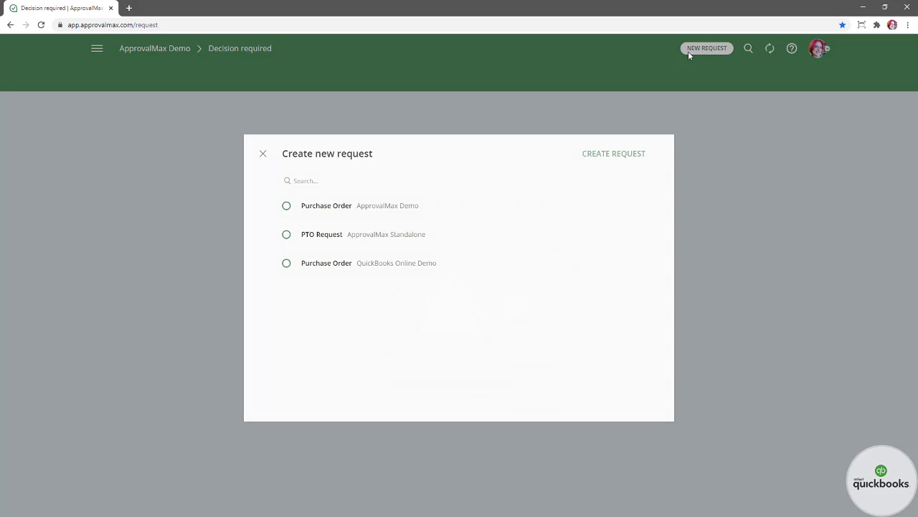
pyautogui.click(368, 268)
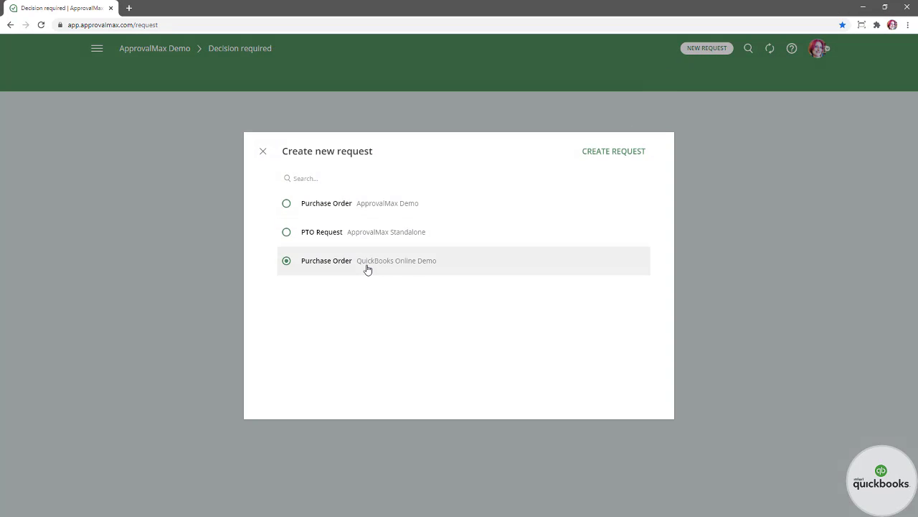
pyautogui.click(621, 156)
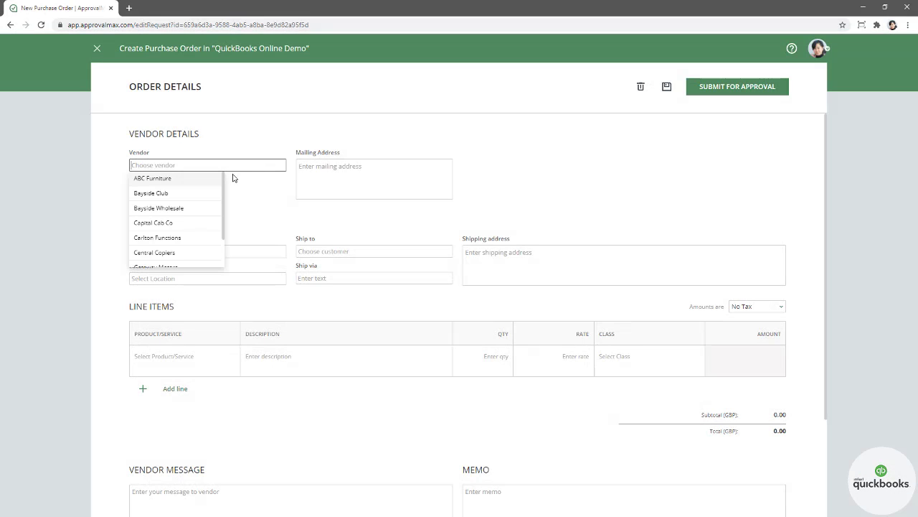
pyautogui.moveTo(224, 189); pyautogui.dragTo(226, 215)
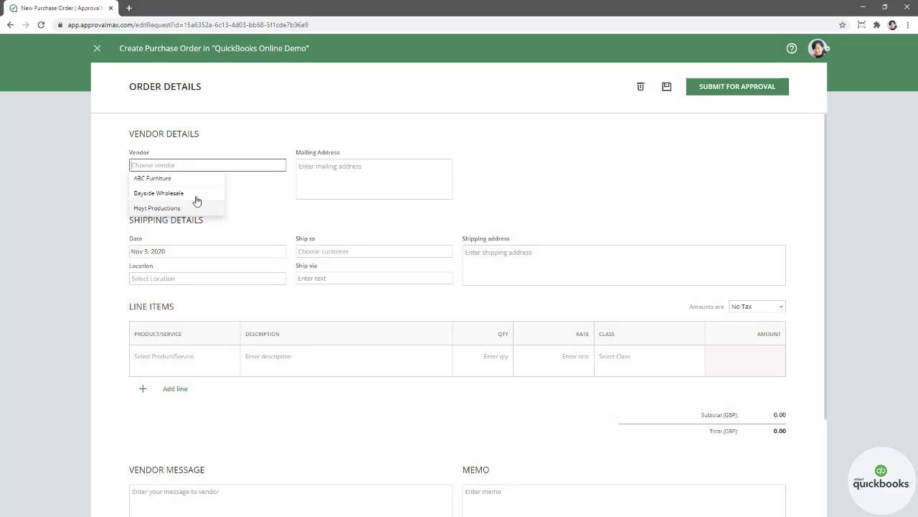
pyautogui.click(200, 194)
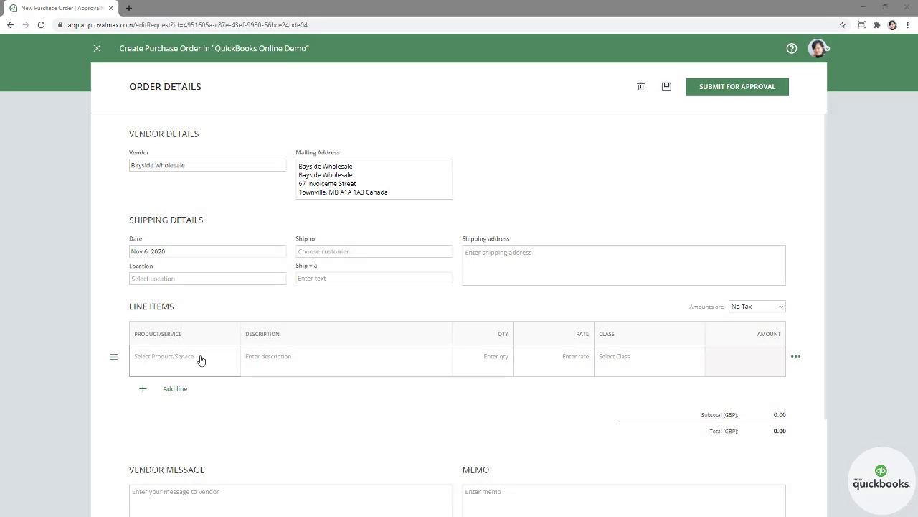
# Add Tool, Important Tool and Installation Service as three line items of the purchase order
pyautogui.click(200, 363)
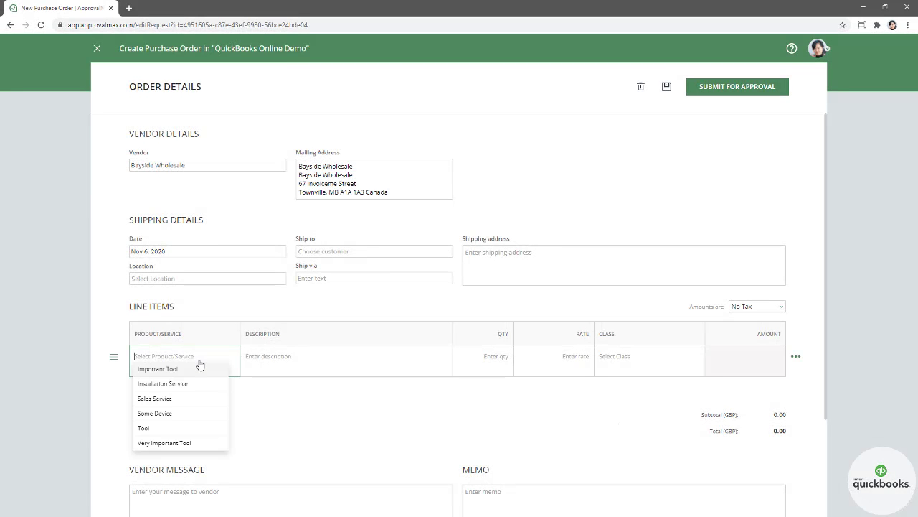
pyautogui.click(155, 428)
pyautogui.click(172, 390)
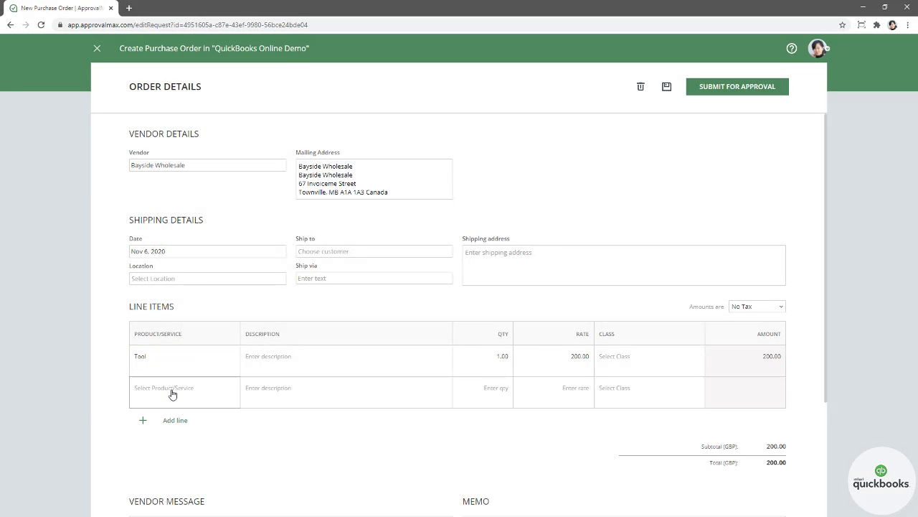
pyautogui.click(172, 393)
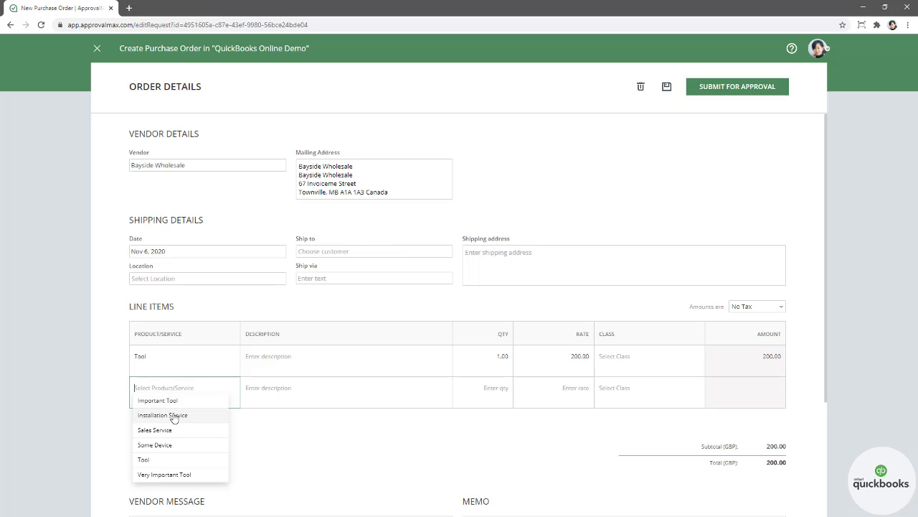
pyautogui.click(175, 403)
pyautogui.click(175, 420)
pyautogui.click(173, 421)
pyautogui.click(178, 445)
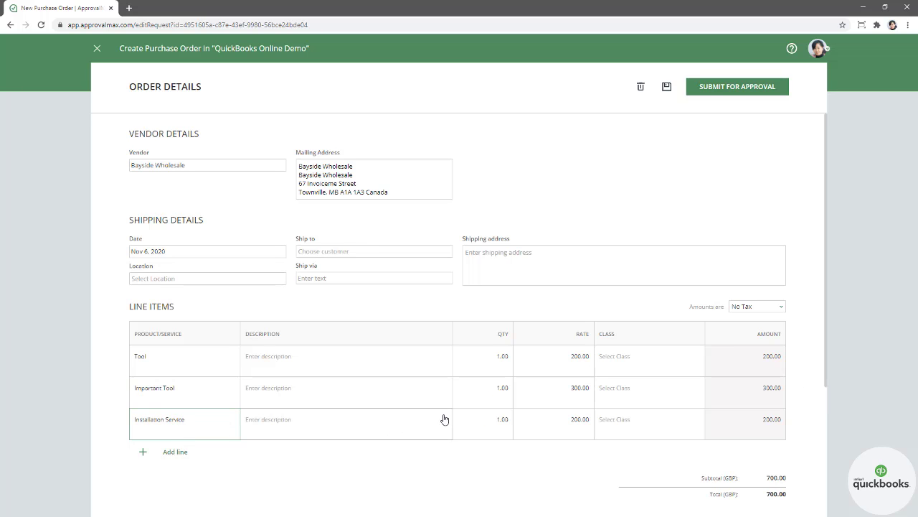
# Set the quantity to 5 for Tool and 10 for Important Tool
pyautogui.click(497, 356)
pyautogui.write('5')
pyautogui.click(495, 391)
pyautogui.write('10')
# Assign the Sales class to Tool and Important Tool and Operations to Installation Service, and submit the order for approval
pyautogui.click(617, 358)
pyautogui.click(610, 429)
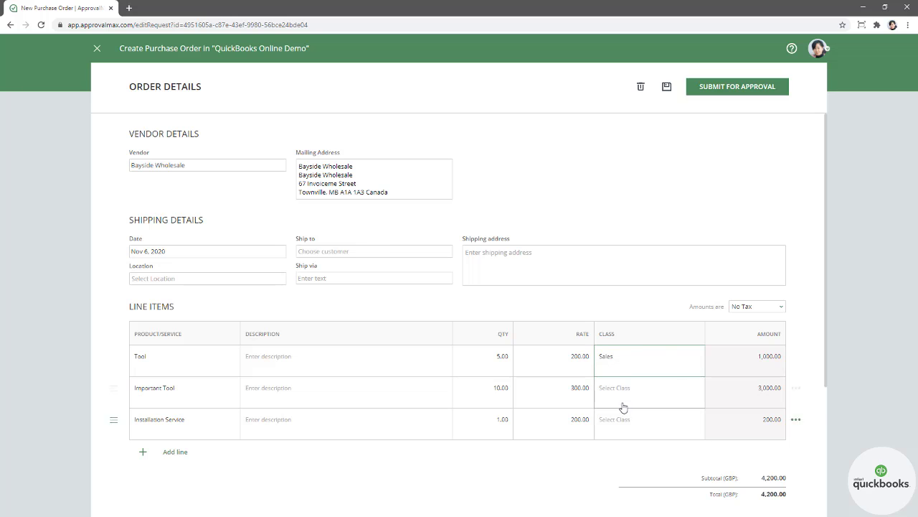
pyautogui.click(621, 394)
pyautogui.click(611, 460)
pyautogui.click(618, 424)
pyautogui.click(618, 490)
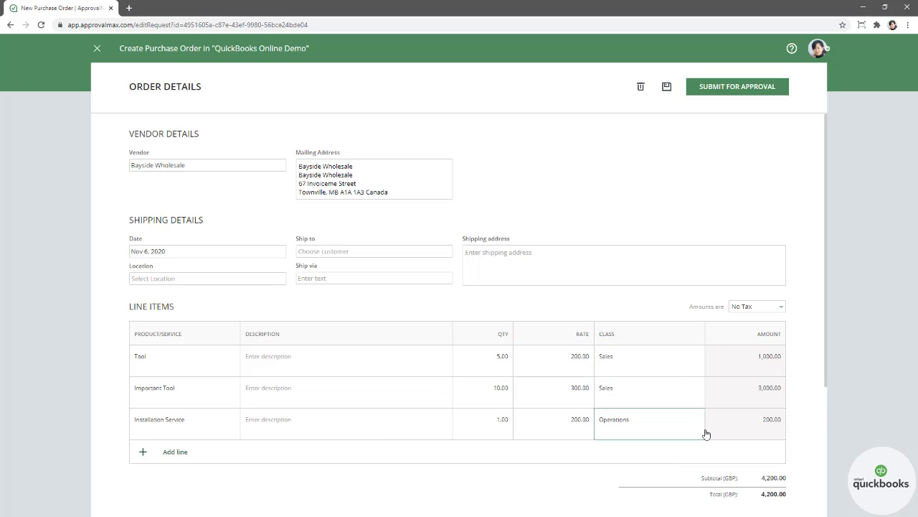
pyautogui.click(757, 95)
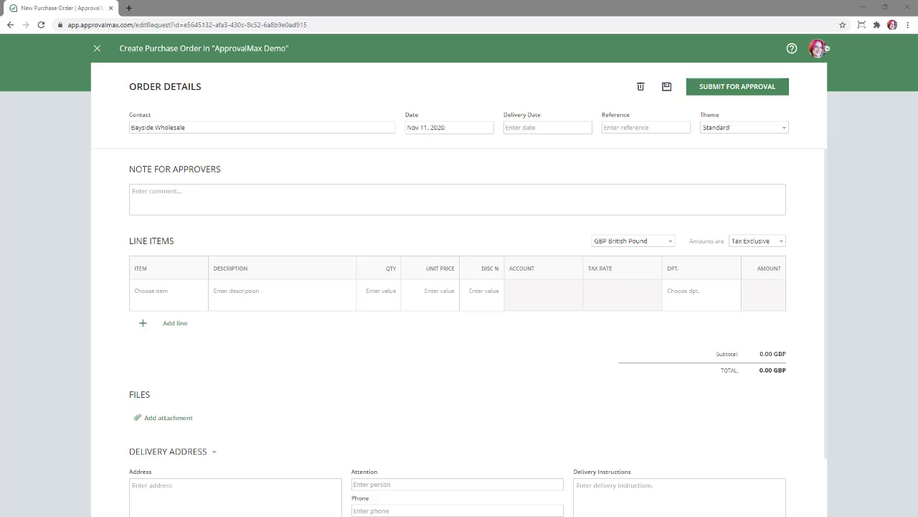
# Add line items 0815: Tool, 0816: Another tool and 0817: Important Tool to the ApprovalMax Demo purchase order
pyautogui.click(163, 295)
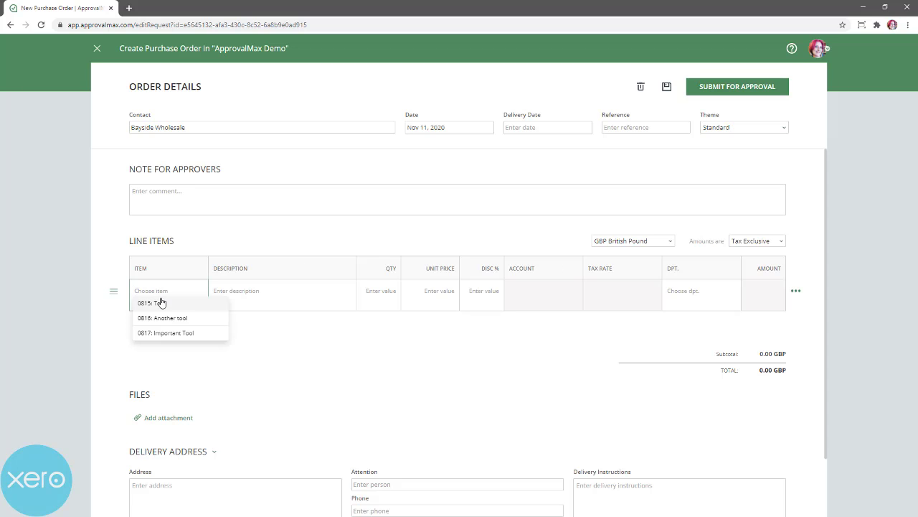
pyautogui.click(159, 316)
pyautogui.click(170, 325)
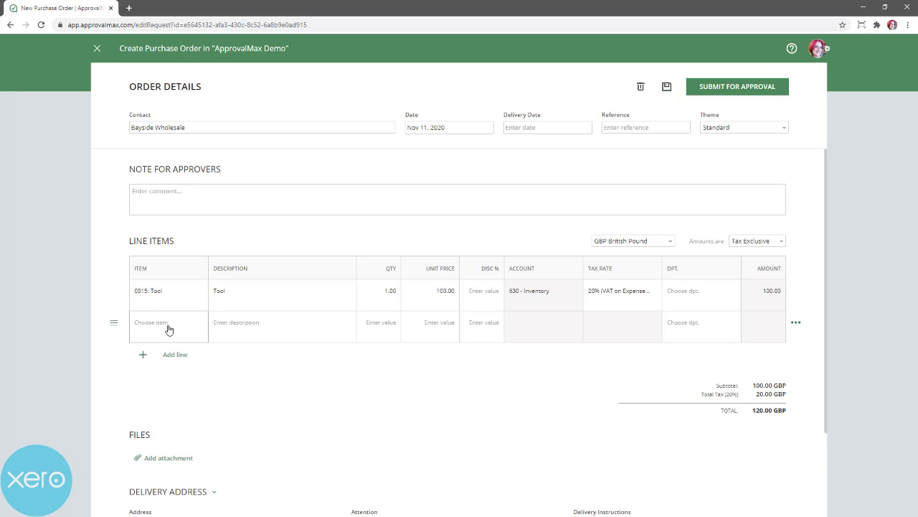
pyautogui.click(170, 328)
pyautogui.click(170, 349)
pyautogui.click(170, 355)
pyautogui.click(170, 363)
pyautogui.click(170, 396)
# Set the quantities to 5 for Tool, 10 for Another tool and 15 for Important Tool
pyautogui.click(382, 295)
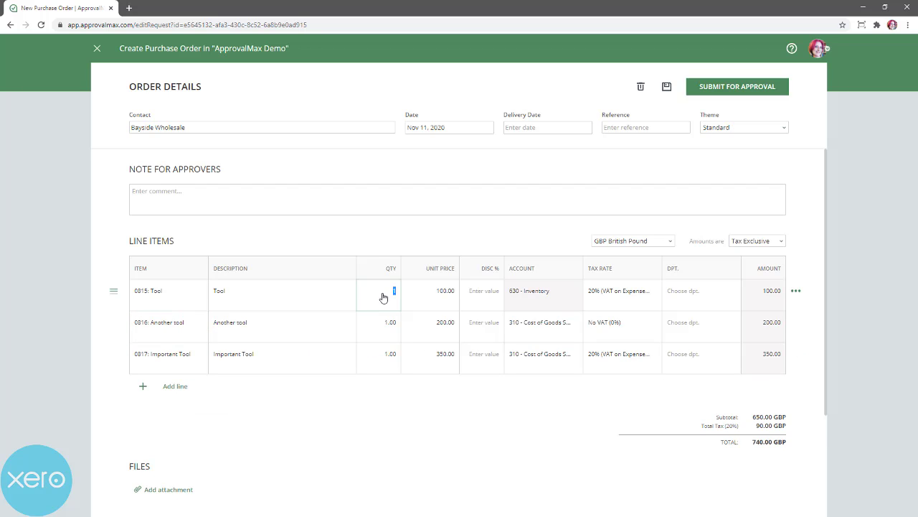
pyautogui.write('5')
pyautogui.click(386, 324)
pyautogui.write('10')
pyautogui.click(385, 358)
pyautogui.write('15')
# Assign the departments G&A to Tool, Marketing to Another tool and Sales to Important Tool
pyautogui.click(681, 291)
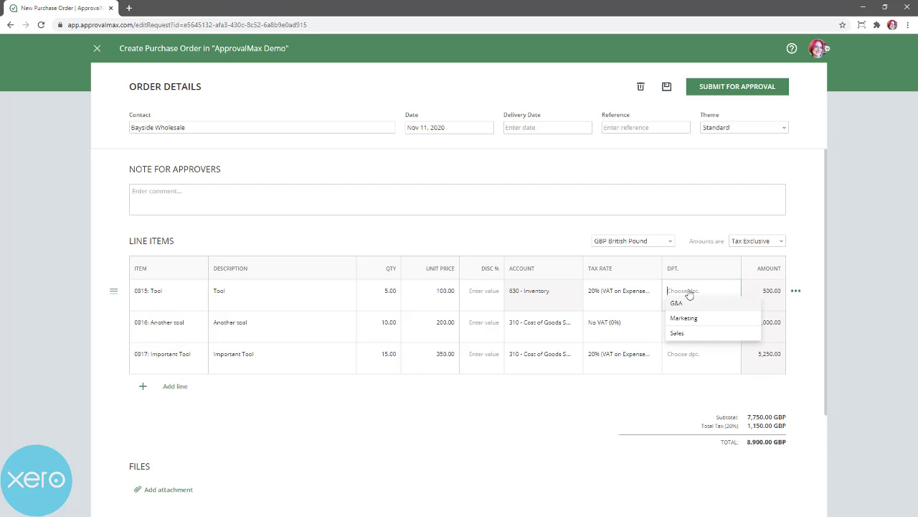
pyautogui.click(674, 302)
pyautogui.click(682, 322)
pyautogui.click(678, 350)
pyautogui.click(681, 353)
pyautogui.click(677, 397)
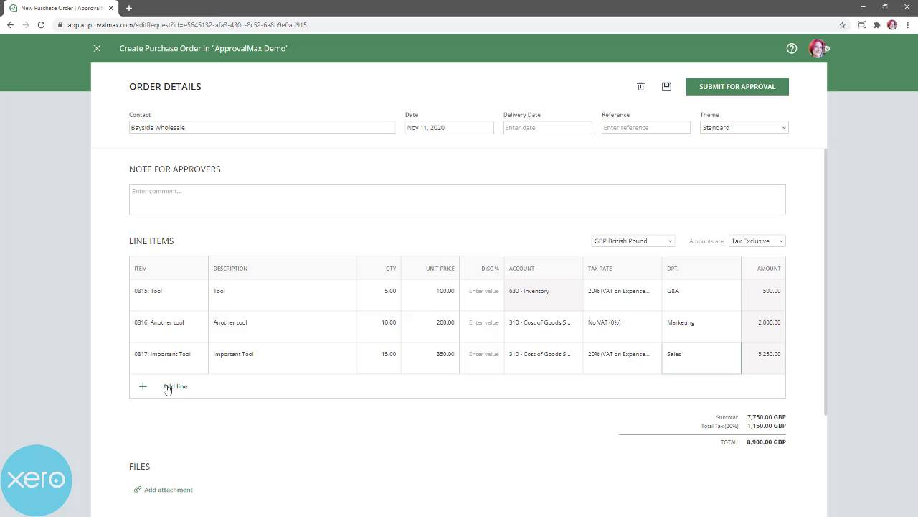
# Add a line without an item, described as "Generic Line Item", with quantity 2 and unit price 50
pyautogui.click(167, 388)
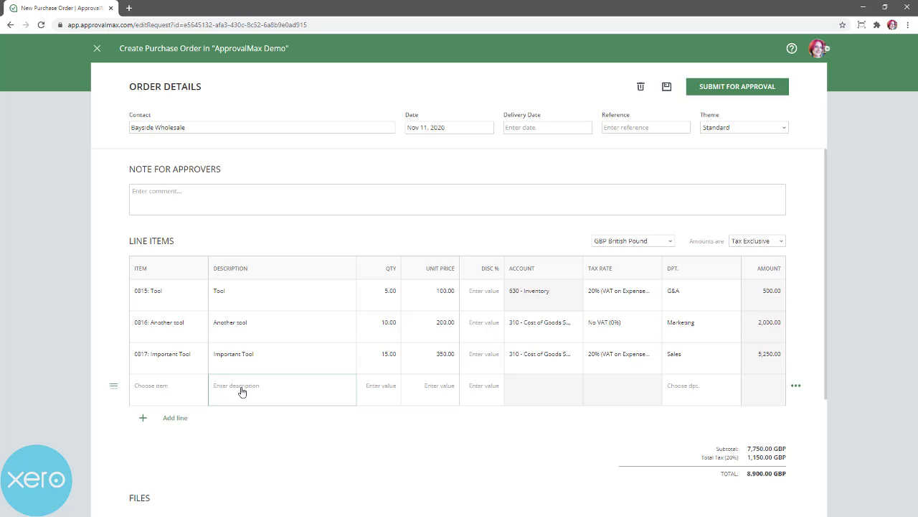
pyautogui.write('Generic Line Item')
pyautogui.click(377, 392)
pyautogui.write('2')
pyautogui.click(434, 392)
pyautogui.write('50')
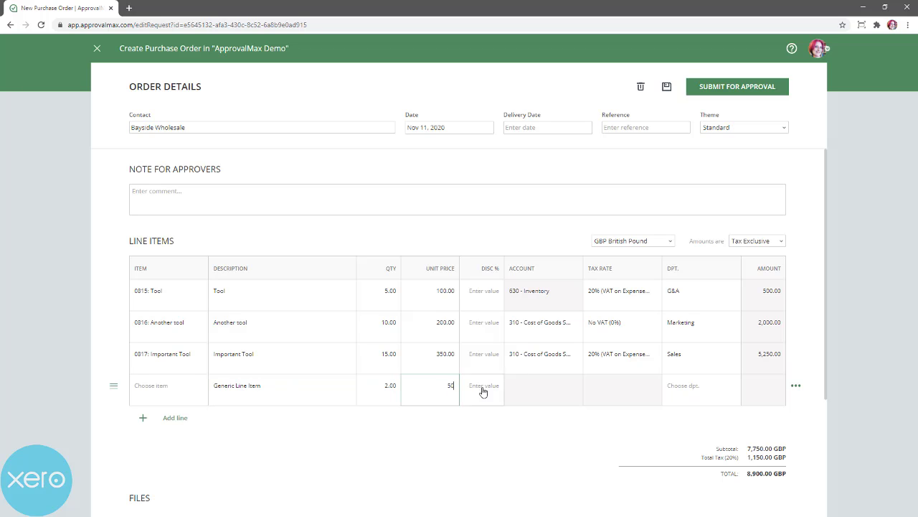
# Try to submit the order for approval, and set the generic line's department to G&A
pyautogui.click(727, 89)
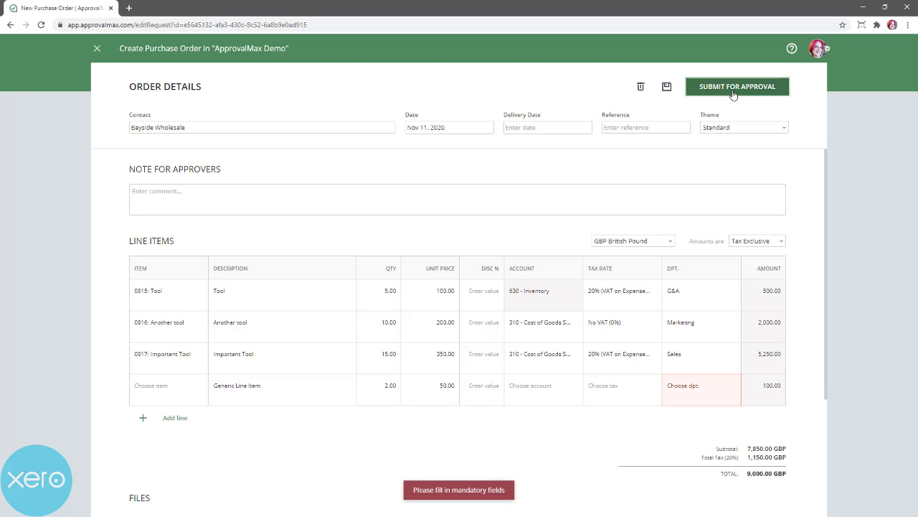
pyautogui.click(683, 393)
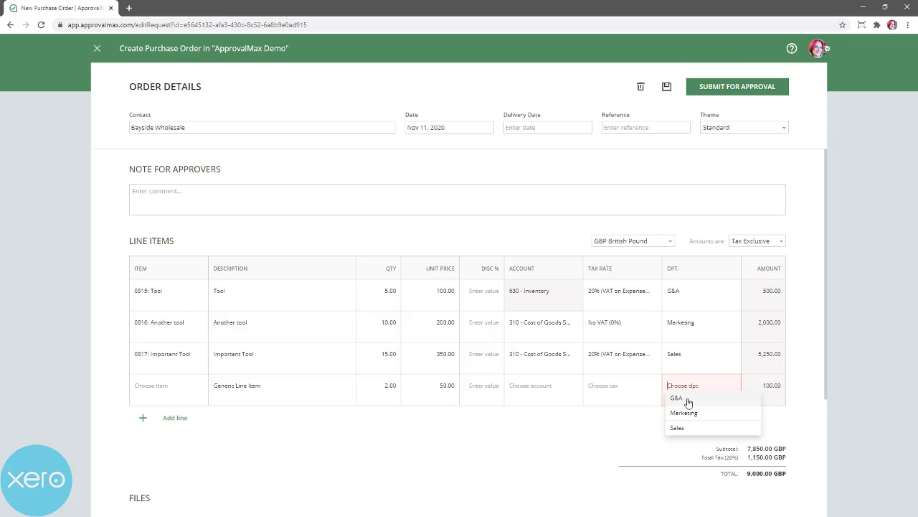
pyautogui.click(688, 400)
# Enable automatic emailing of the approved purchase order to the supplier and view the email settings
pyautogui.scroll(-3, 466, 417)
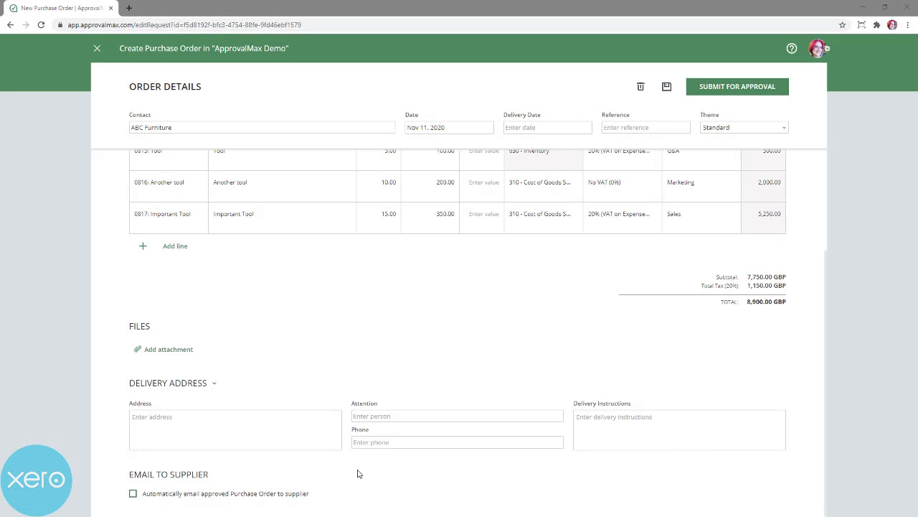
pyautogui.click(132, 493)
pyautogui.scroll(-2, 118, 488)
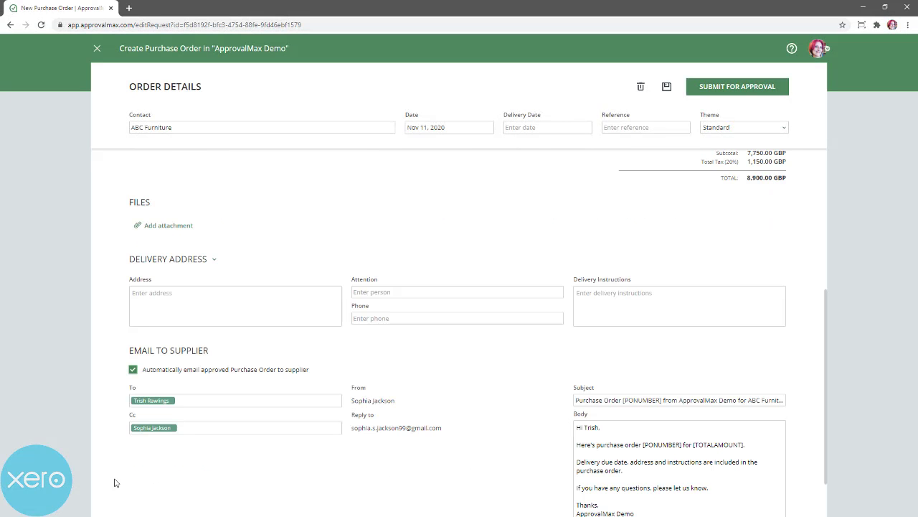
# View the supplier attachment option, and turn off automatic emailing of the approved purchase order to the supplier
pyautogui.scroll(-1, 143, 478)
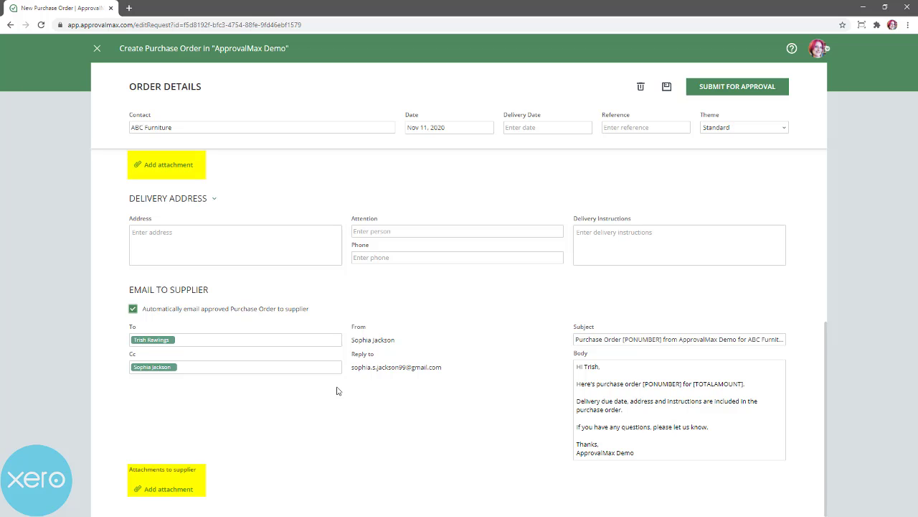
pyautogui.click(133, 309)
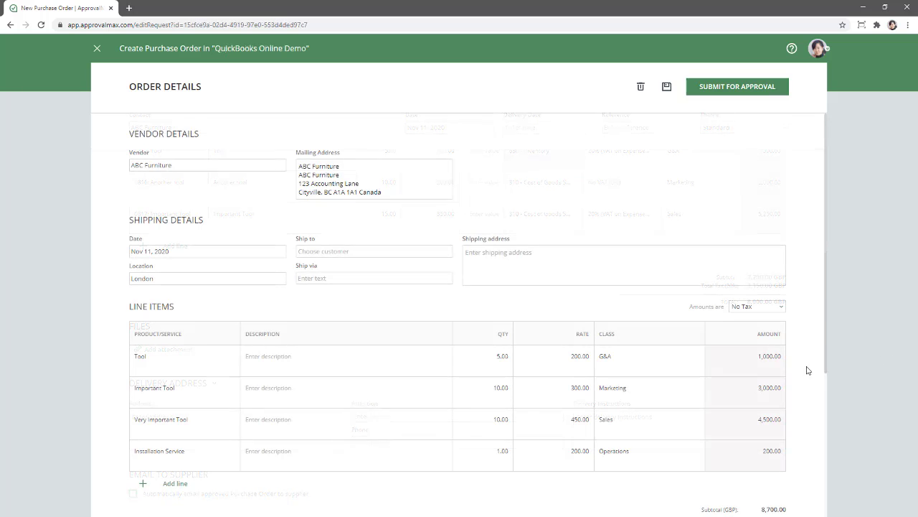
# Enable automatic emailing of the approved QuickBooks Online Demo order to the vendor, view its email settings, and disable it again
pyautogui.scroll(-2, 808, 371)
pyautogui.scroll(-3, 807, 379)
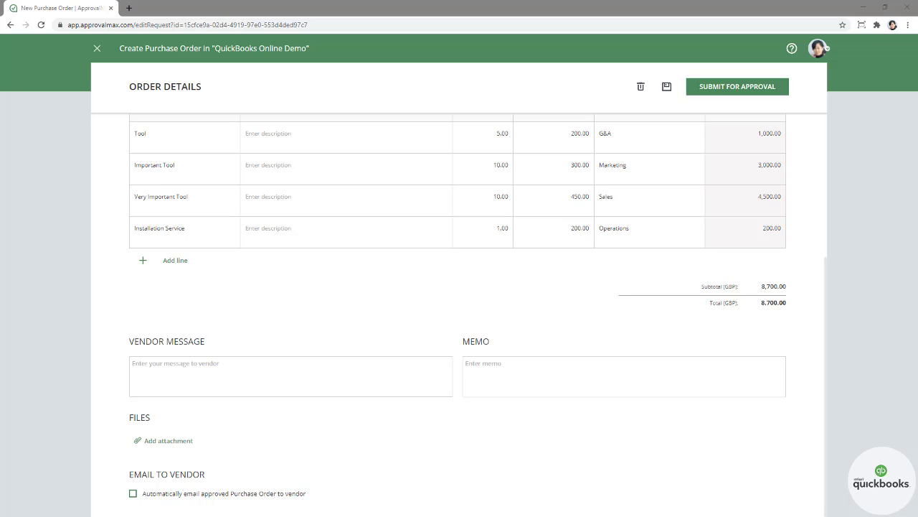
pyautogui.click(132, 495)
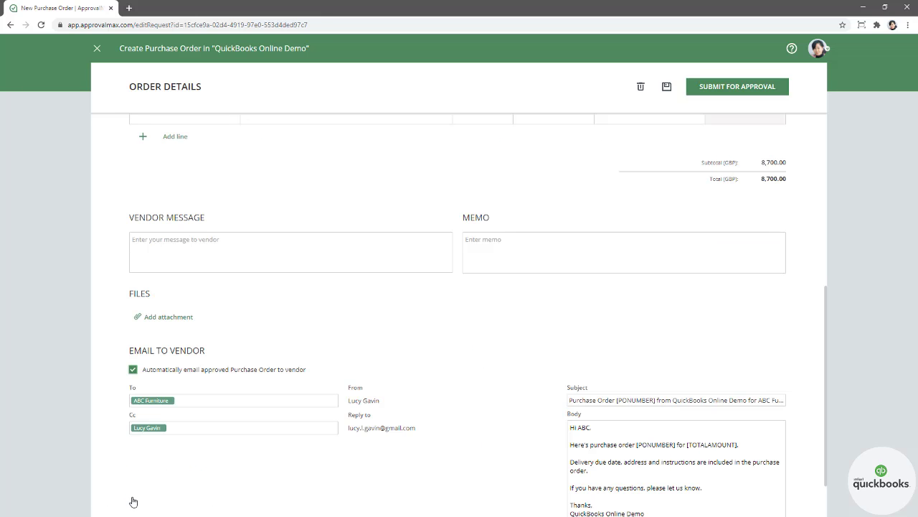
pyautogui.scroll(-1, 302, 495)
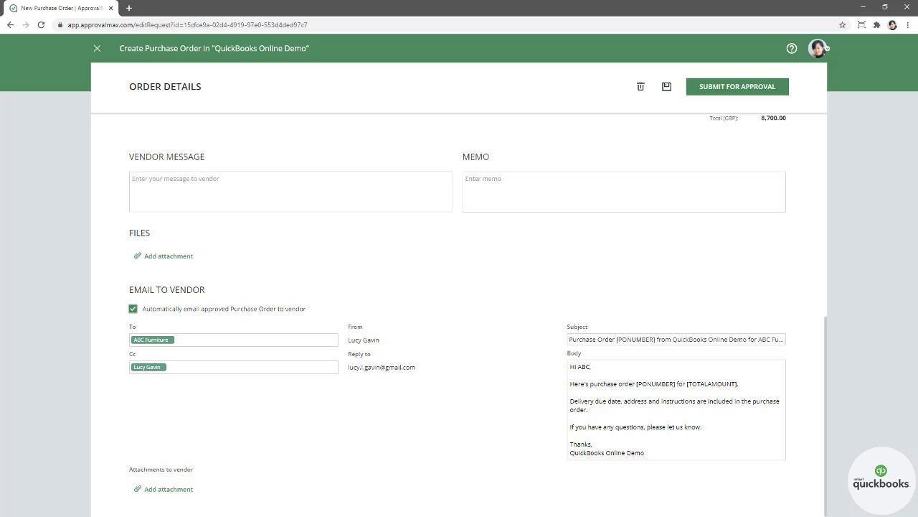
pyautogui.click(132, 309)
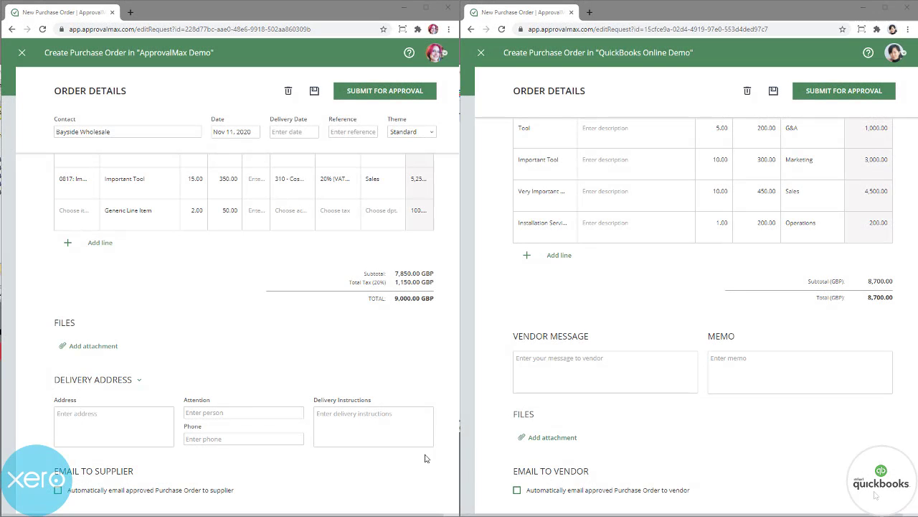
# Submit both the ABC Furniture order in QuickBooks Online Demo and the Bayside Wholesale order in ApprovalMax Demo for approval
pyautogui.scroll(5, 876, 495)
pyautogui.scroll(3, 425, 460)
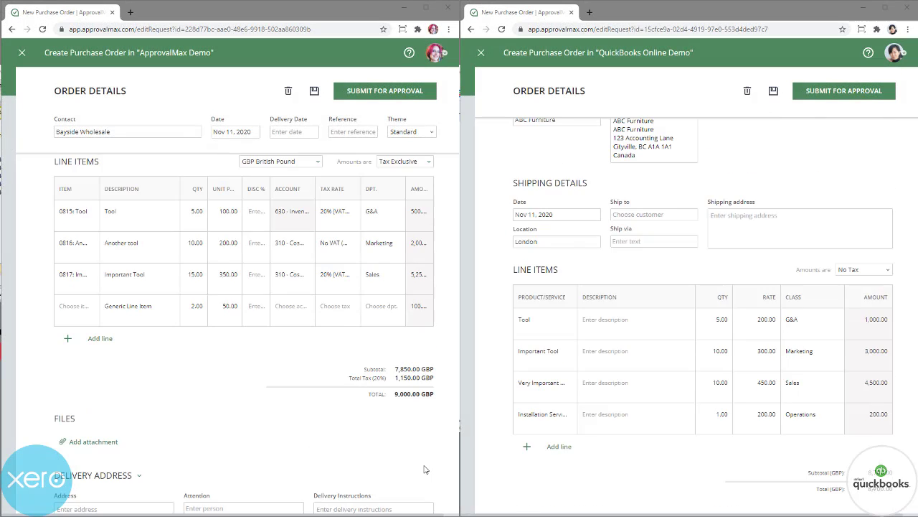
pyautogui.scroll(2, 425, 470)
pyautogui.scroll(1, 875, 487)
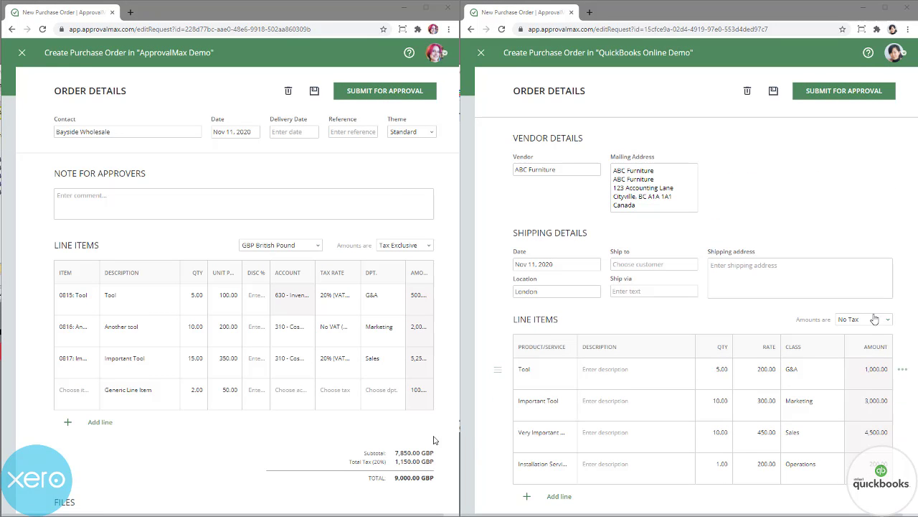
pyautogui.click(835, 98)
pyautogui.click(378, 94)
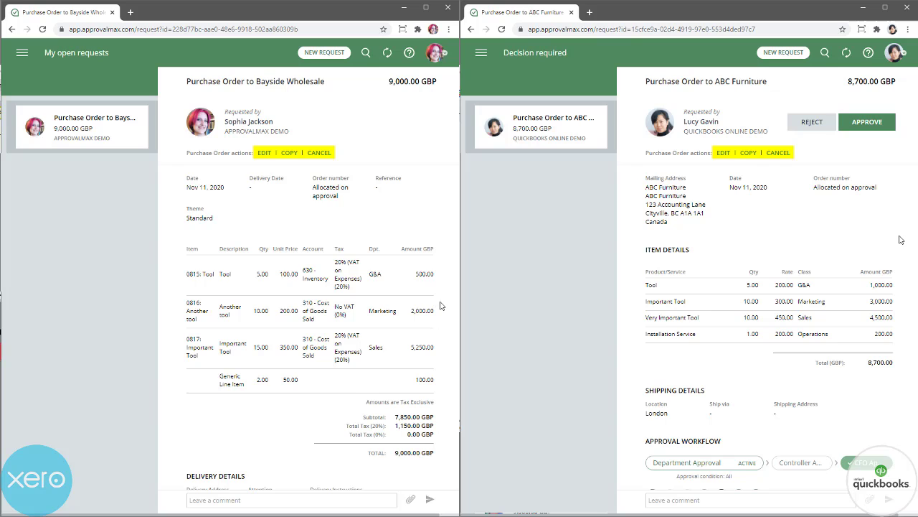
# Examine the approval workflow and audit trail of both submitted purchase orders
pyautogui.scroll(-2, 443, 308)
pyautogui.scroll(-1, 904, 240)
pyautogui.scroll(-1, 443, 311)
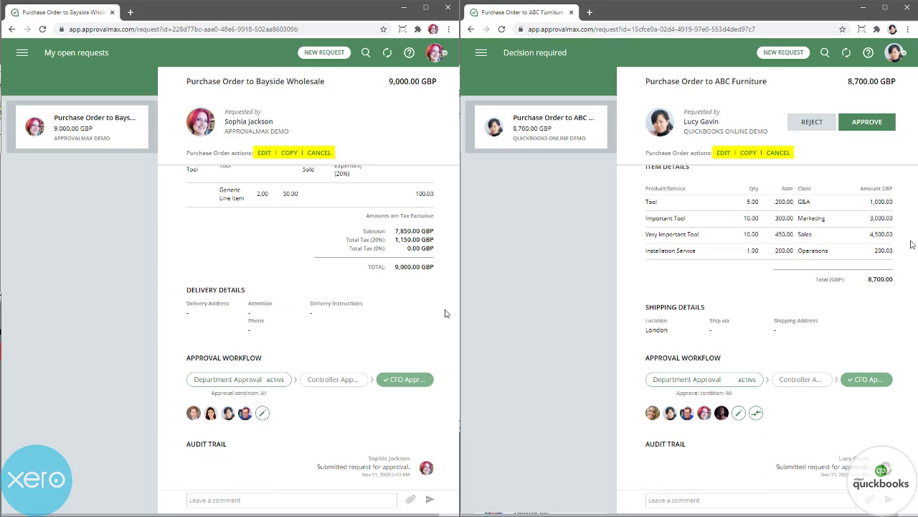